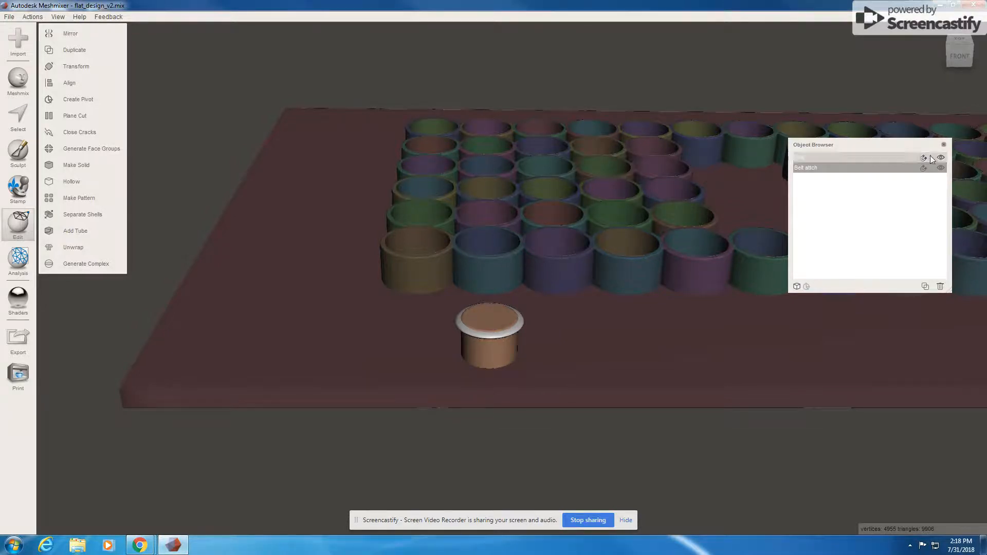
Step: Duplicate the belt attachment and move the selected one 63 mm in X along the plate's front edge
scroll(687, 357, "down", 10)
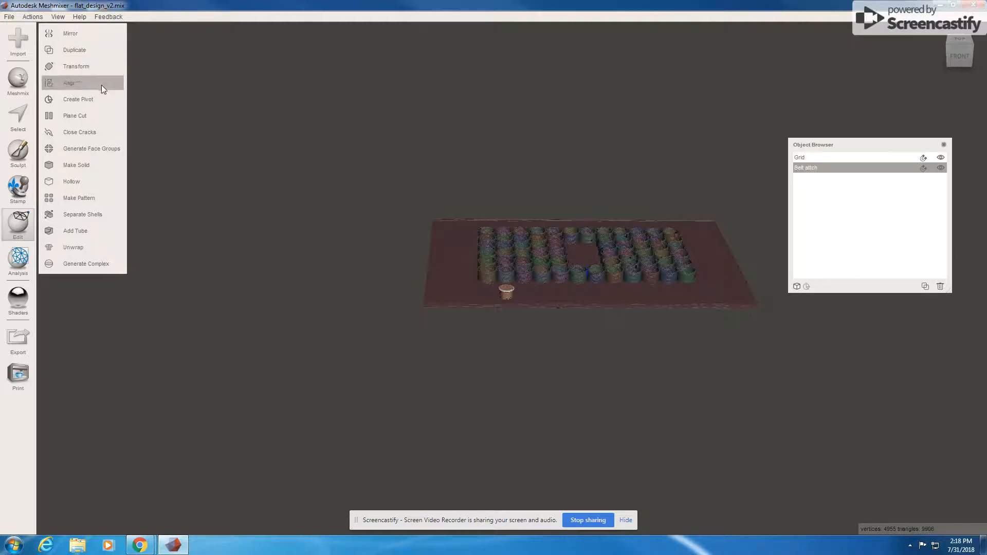
left_click(88, 67)
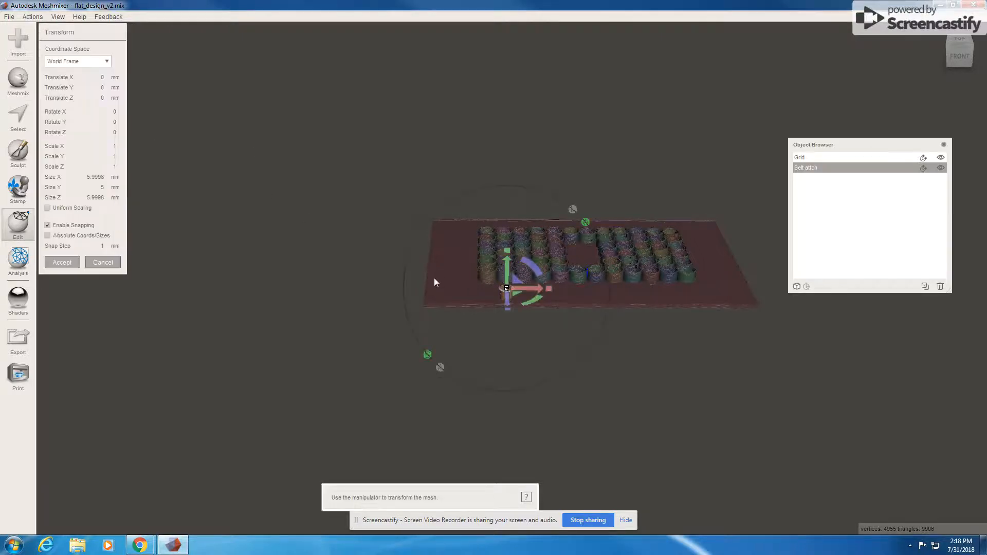
key("ctrl+d")
right_click_drag(591, 308, 578, 333)
scroll(577, 337, "up", 4)
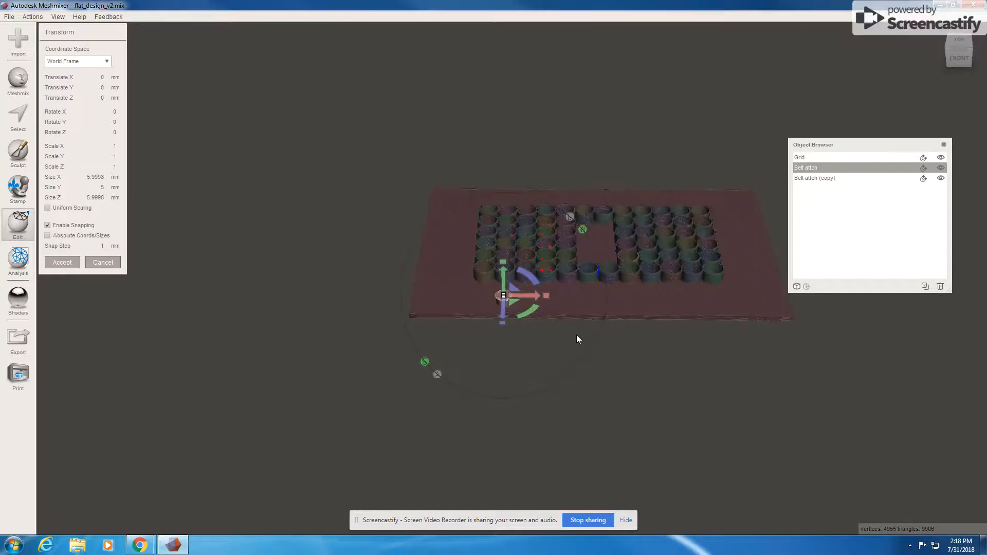
left_click(59, 18)
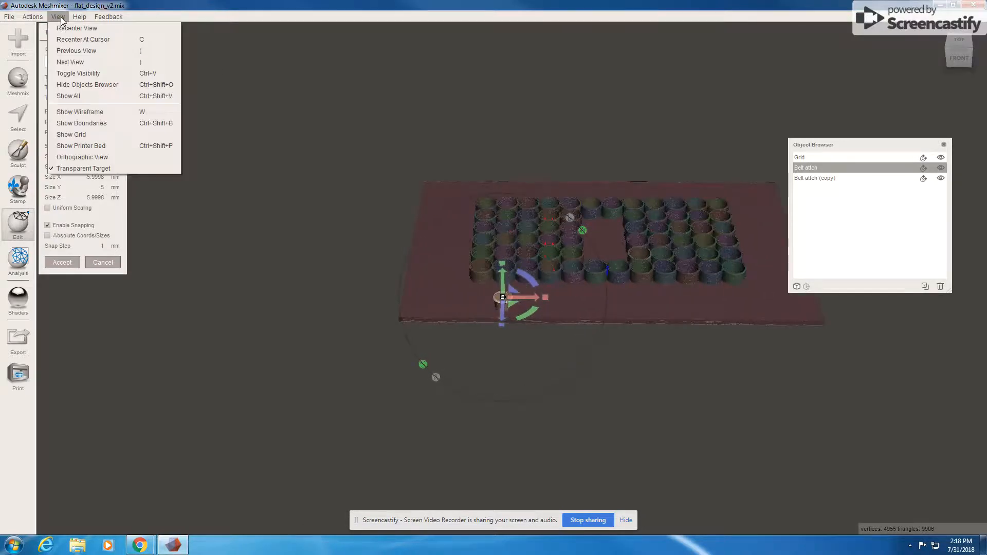
left_click(60, 19)
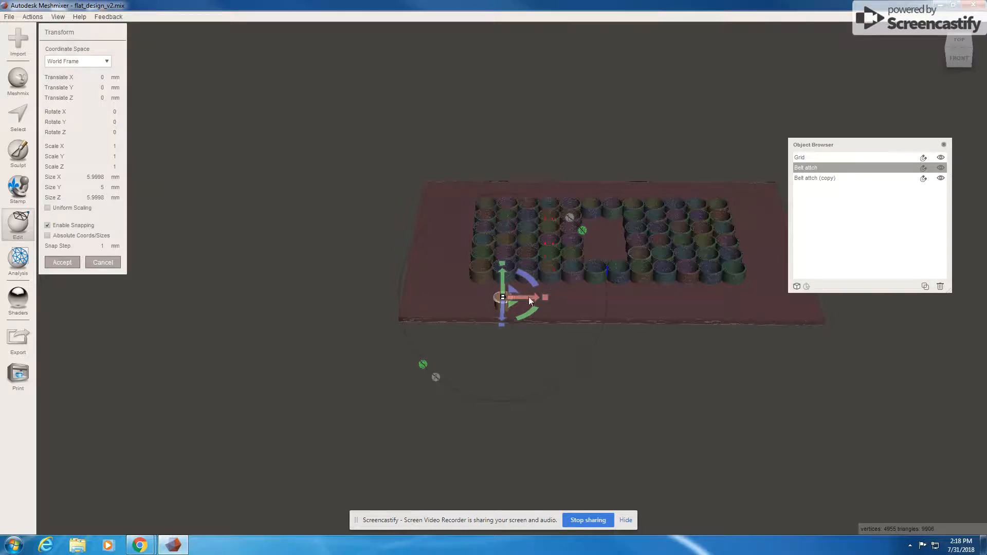
left_click_drag(530, 300, 746, 297)
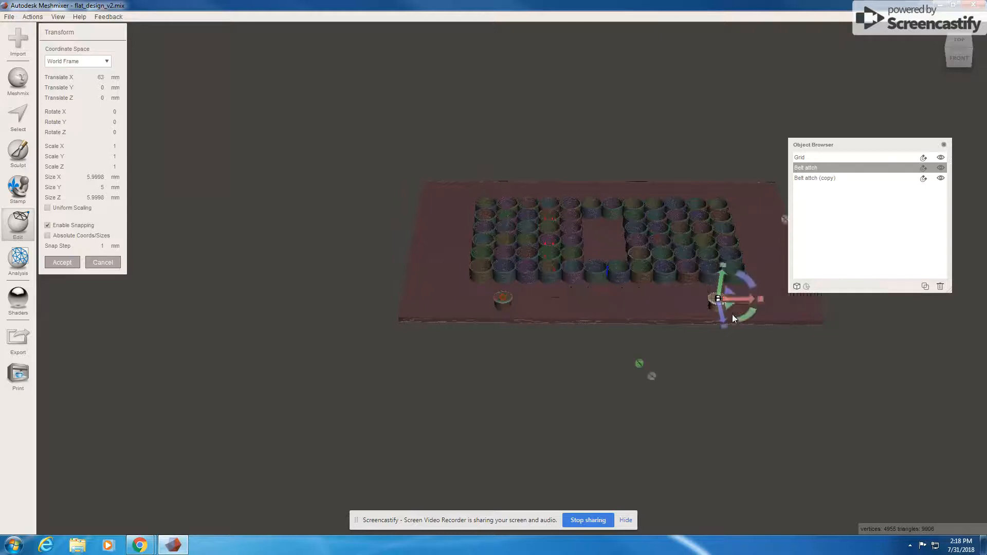
Step: Examine how the moved belt attachment sits on the plate, from the front and from an angle
right_click_drag(555, 289, 547, 278)
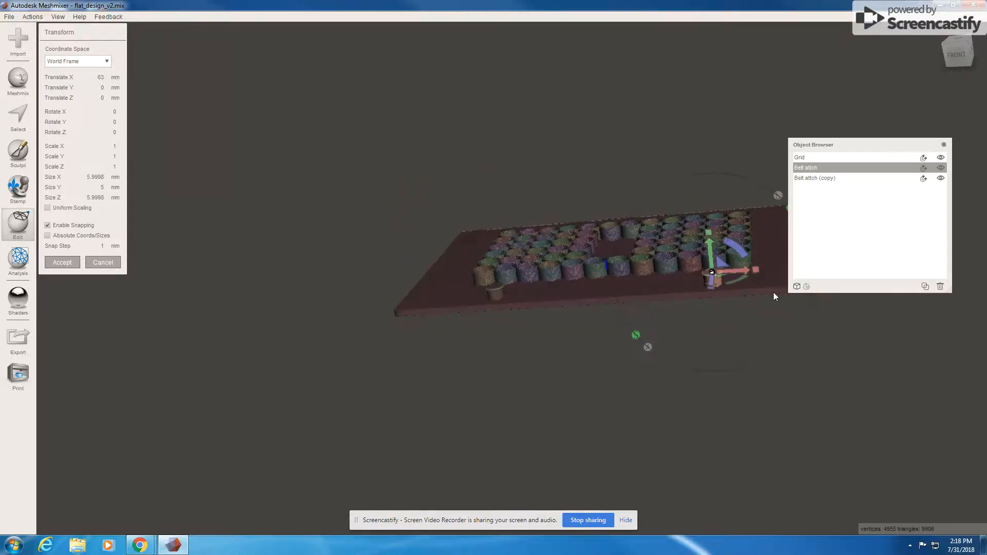
key("f")
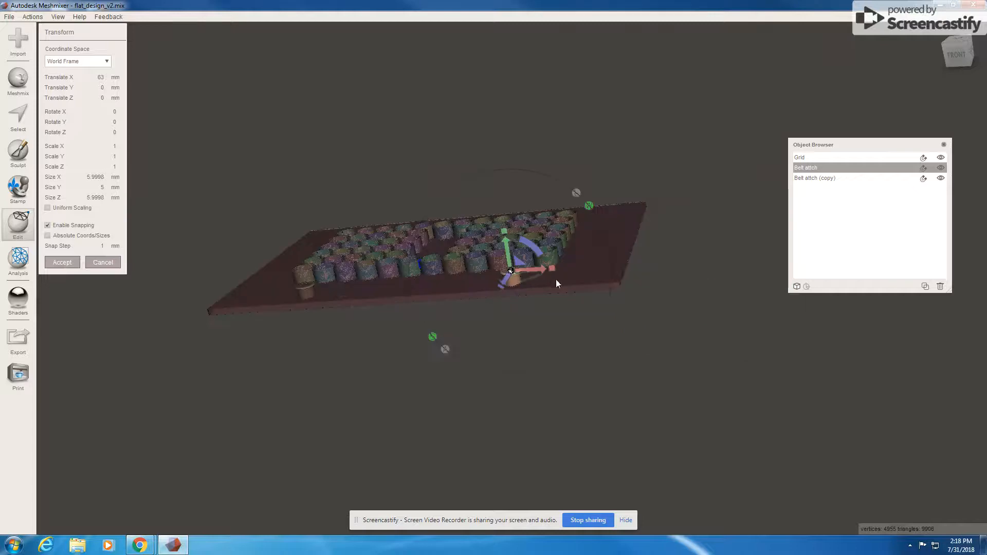
scroll(509, 307, "up", 5)
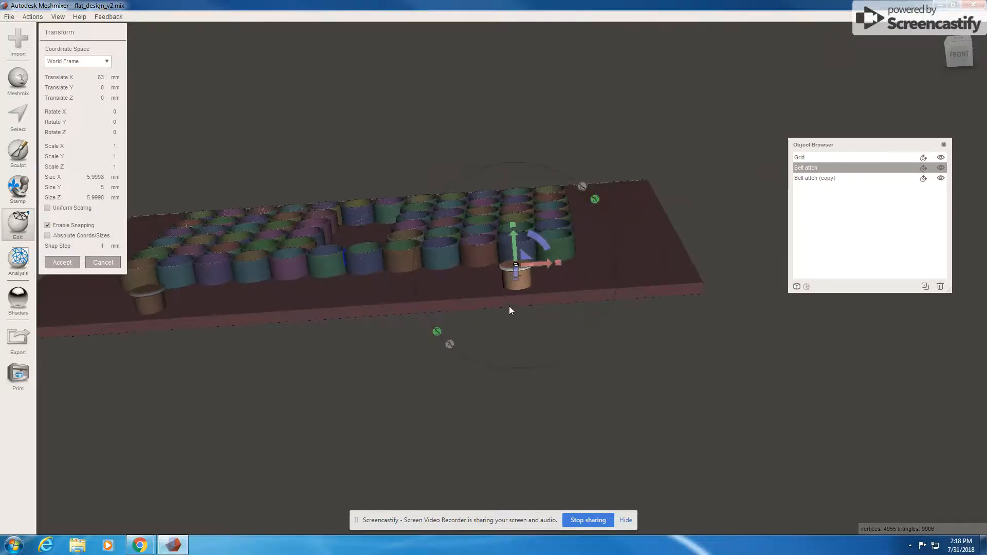
scroll(527, 331, "up", 5)
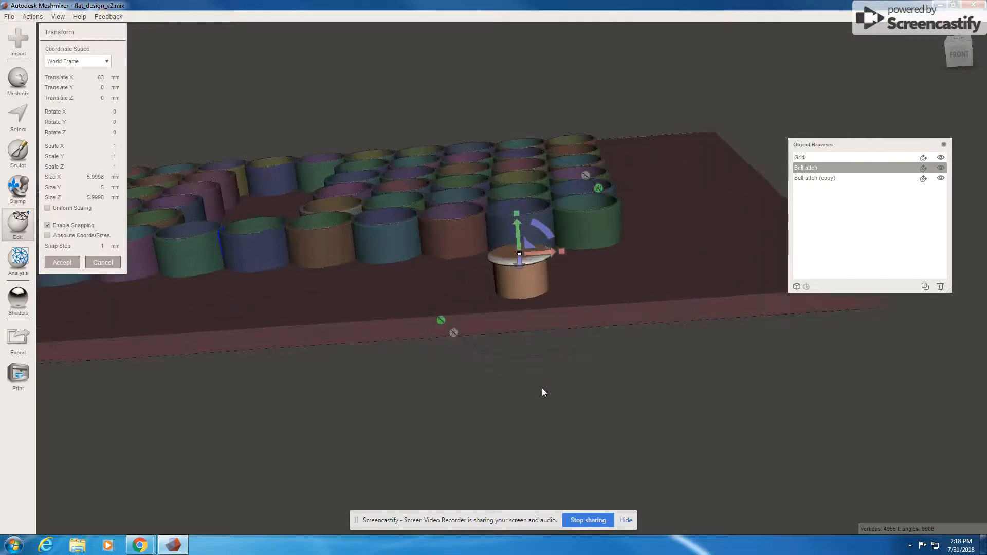
scroll(543, 392, "up", 2)
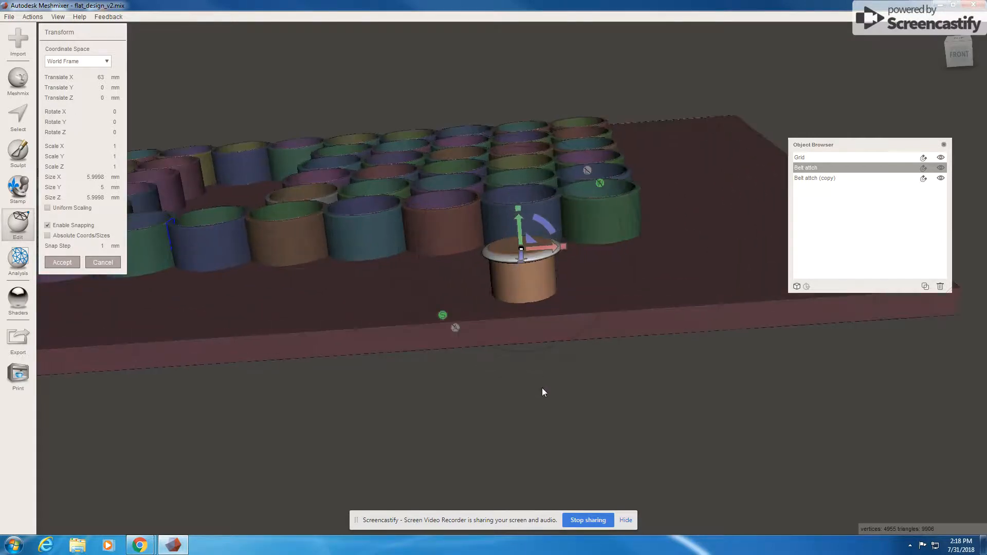
left_click(958, 54)
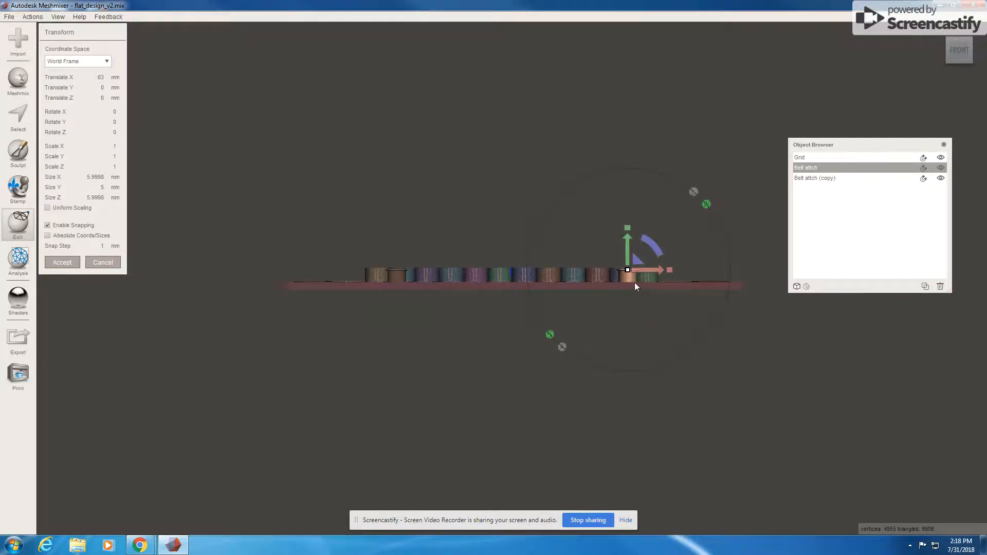
middle_click_drag(630, 280, 558, 292)
scroll(509, 313, "up", 5)
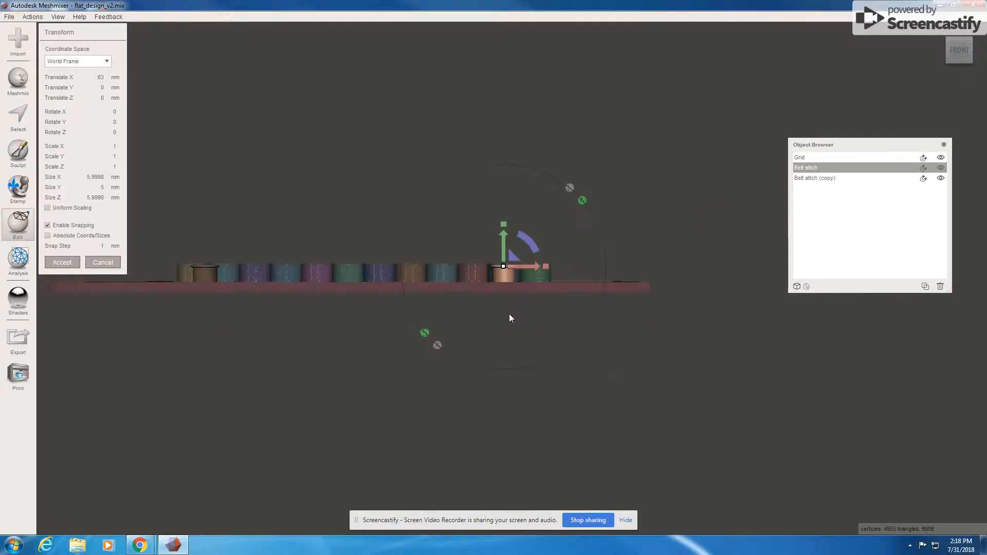
scroll(501, 353, "up", 4)
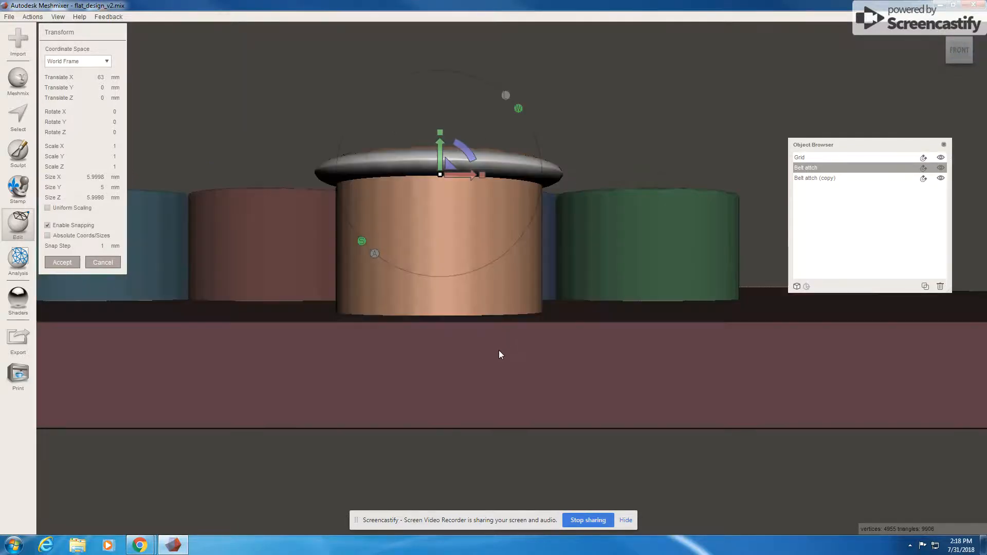
scroll(503, 354, "up", 1)
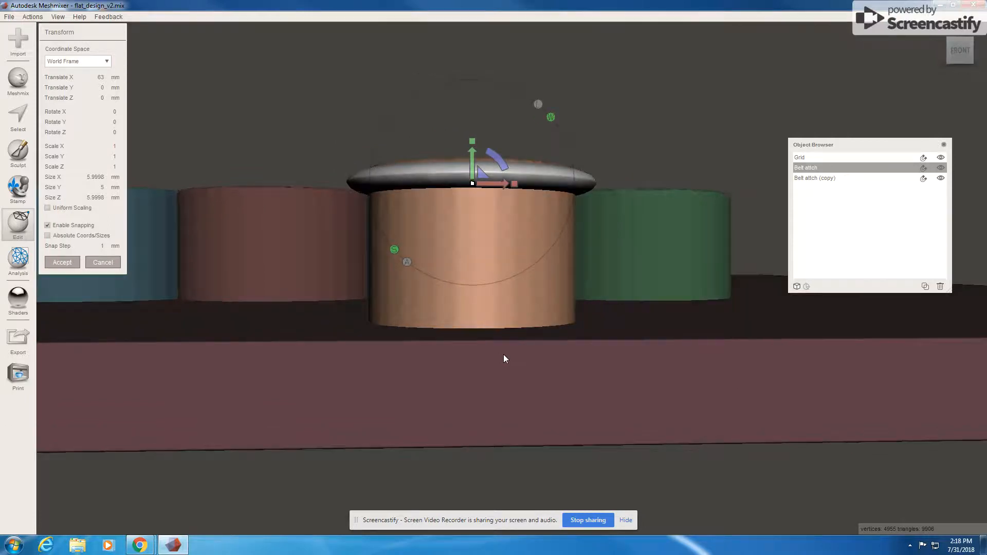
scroll(504, 359, "down", 6)
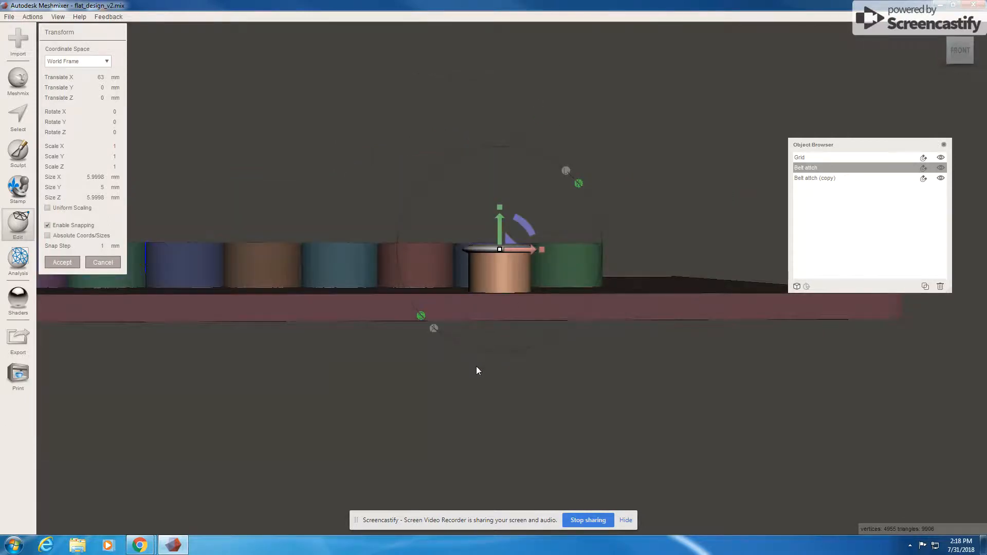
right_click_drag(476, 366, 470, 397)
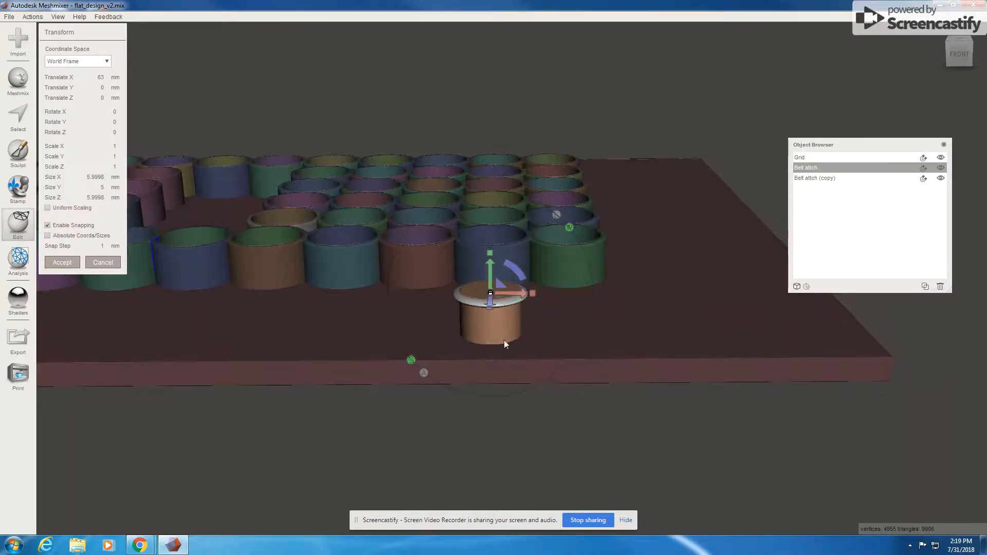
left_click_drag(511, 292, 508, 296)
right_click_drag(508, 322, 509, 286)
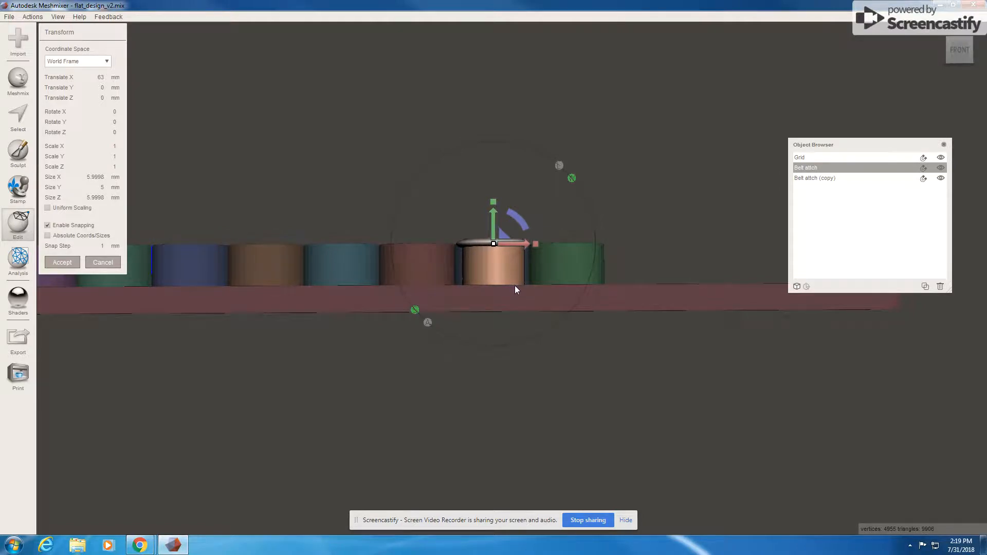
right_click_drag(511, 297, 509, 297)
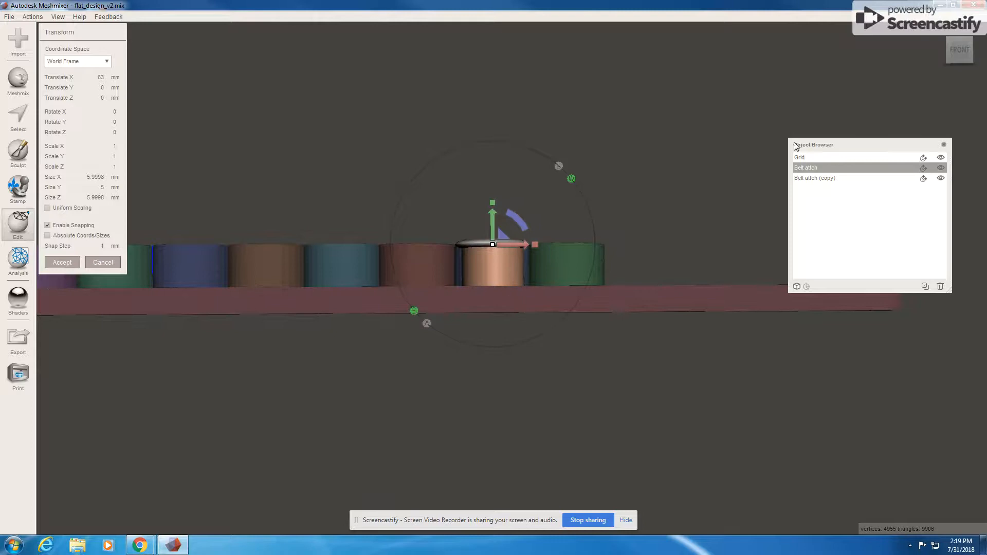
Step: Check the attachment's base against the plate surface in the front view and accept the 63 mm move
left_click(960, 48)
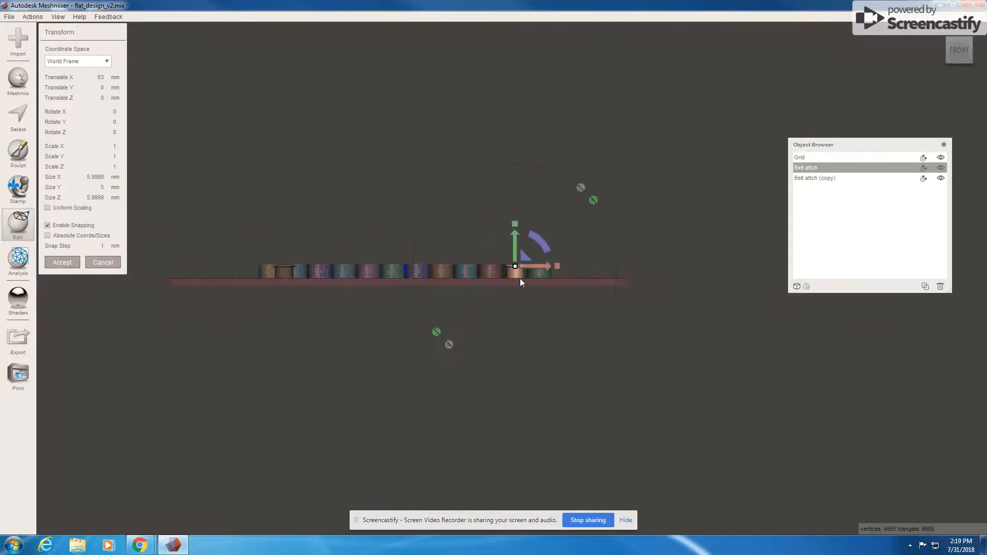
scroll(515, 273, "up", 1)
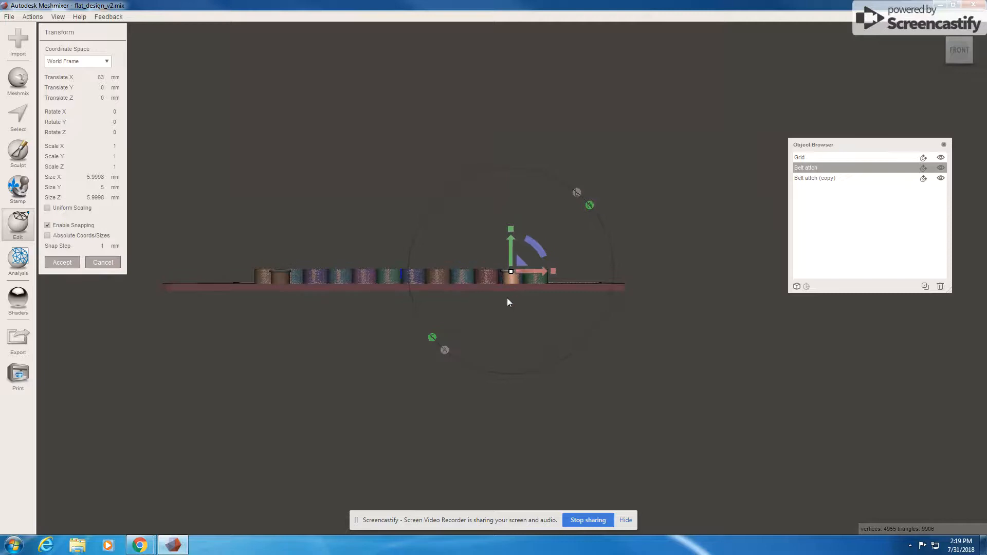
scroll(507, 298, "up", 2)
scroll(516, 322, "up", 4)
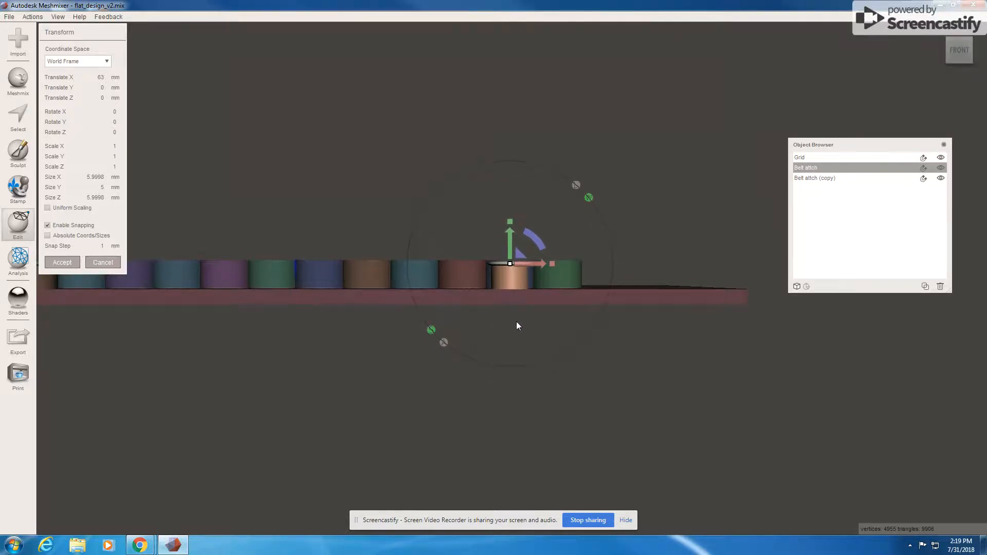
scroll(516, 322, "up", 3)
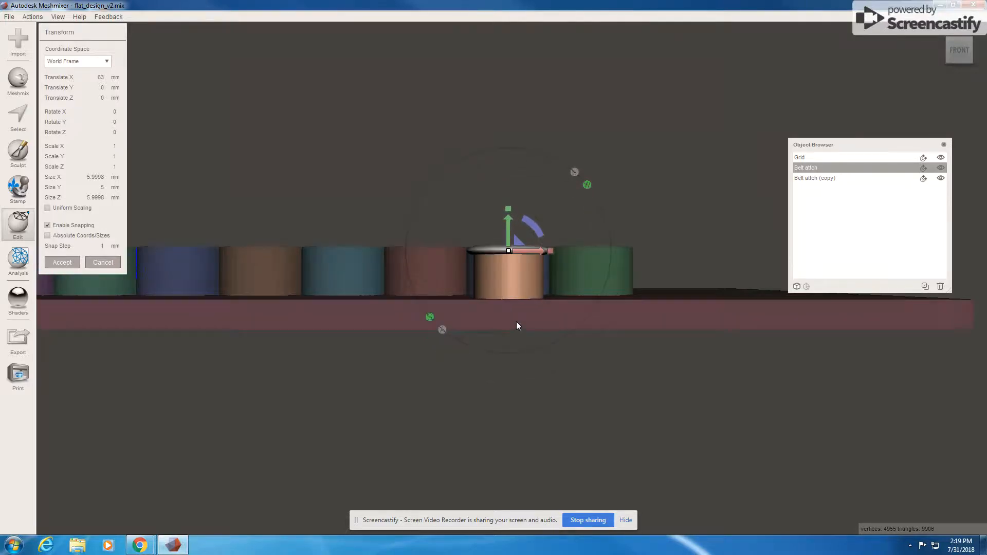
scroll(518, 355, "up", 3)
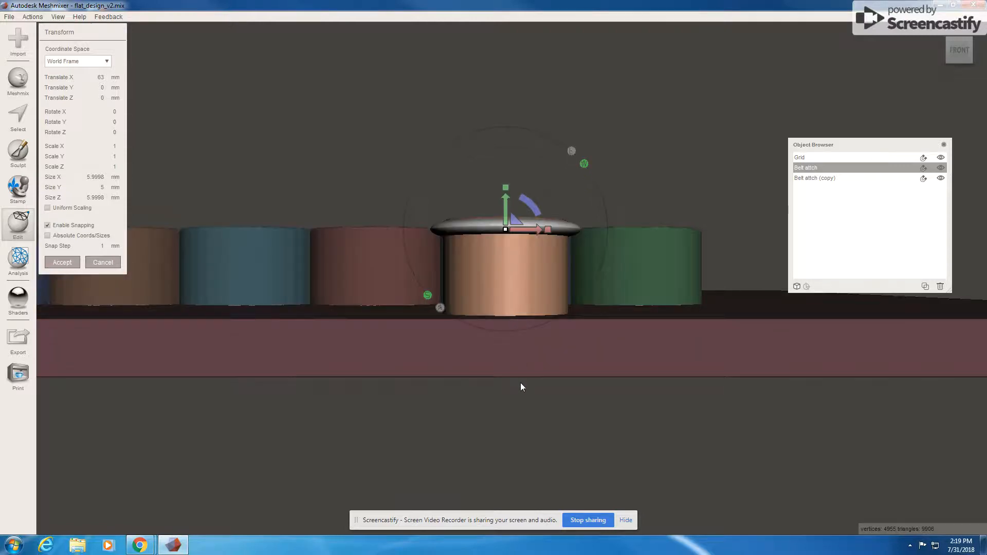
scroll(521, 383, "down", 2)
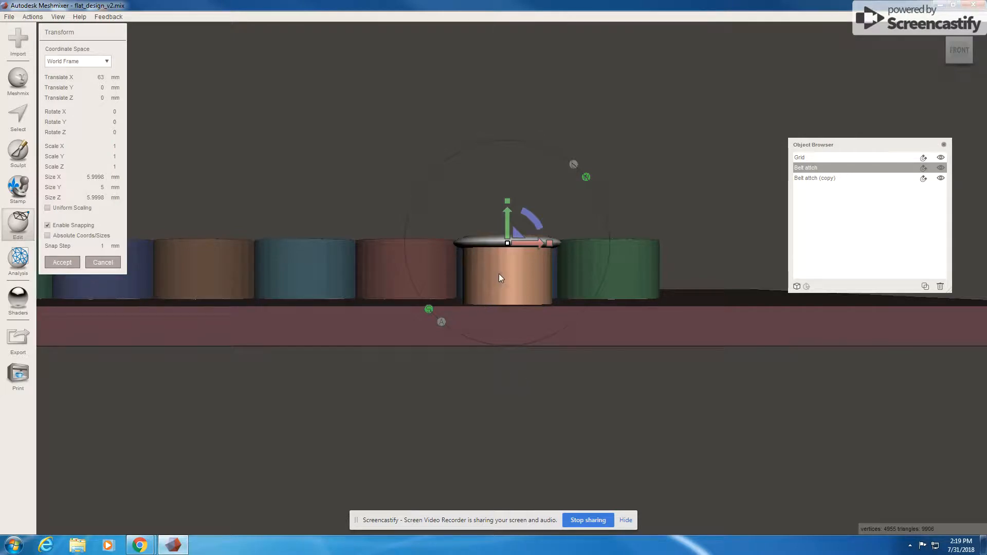
mouse_move(508, 266)
right_mouse_down()
mouse_move(509, 281)
mouse_move(509, 264)
right_mouse_up()
left_click(62, 262)
Step: Duplicate the moved belt attachment again and shift the selected one -67 mm in Z to the plate's opposite long edge
right_click_drag(570, 329, 566, 404)
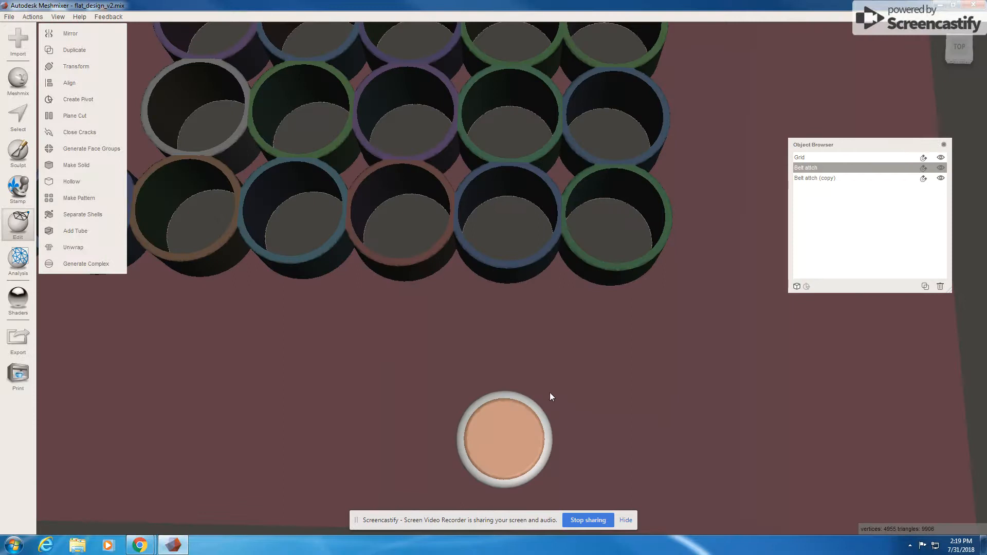
scroll(546, 388, "down", 5)
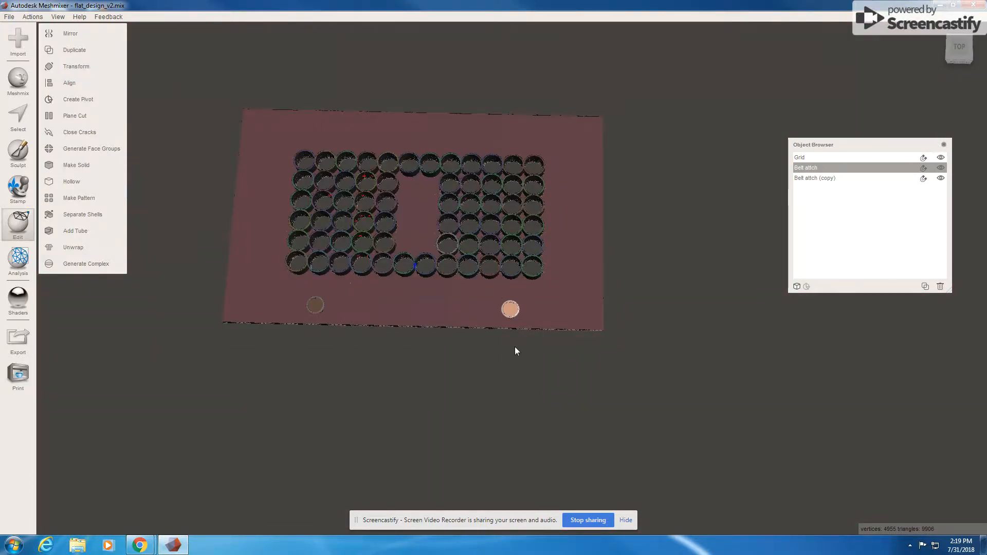
left_click(94, 71)
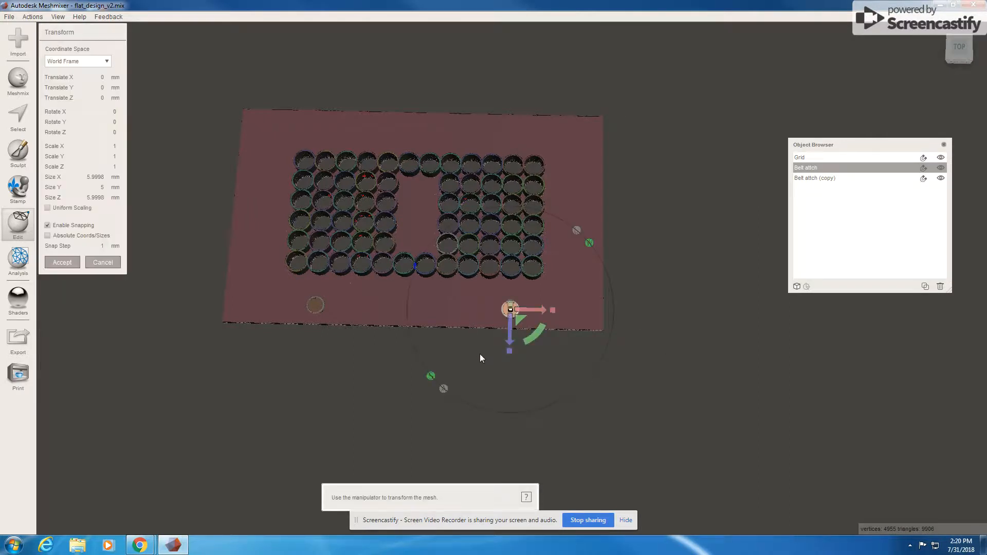
key("ctrl+d")
left_click_drag(513, 343, 516, 148)
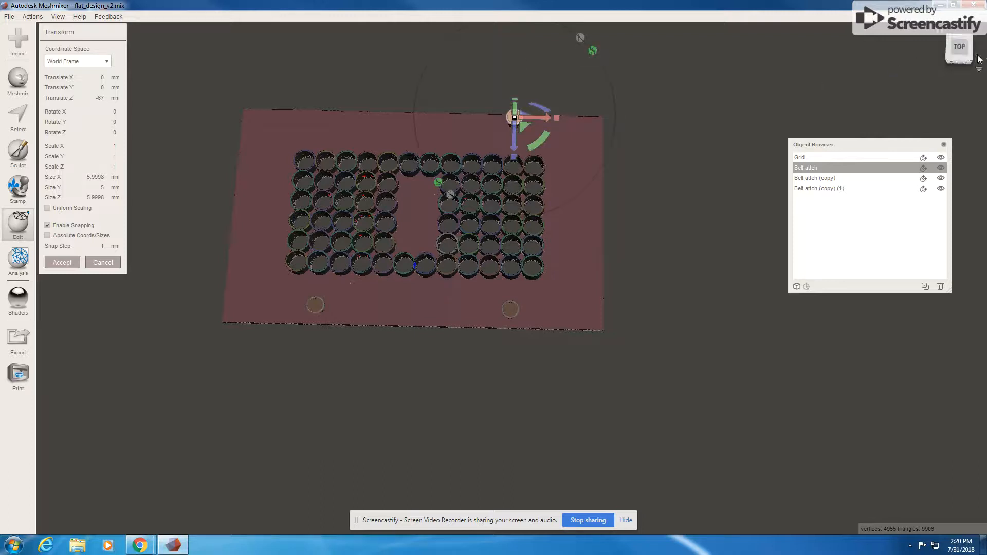
Step: Move the attachment inward from the plate's back edge, to a Z translation of -64 mm
left_click(963, 36)
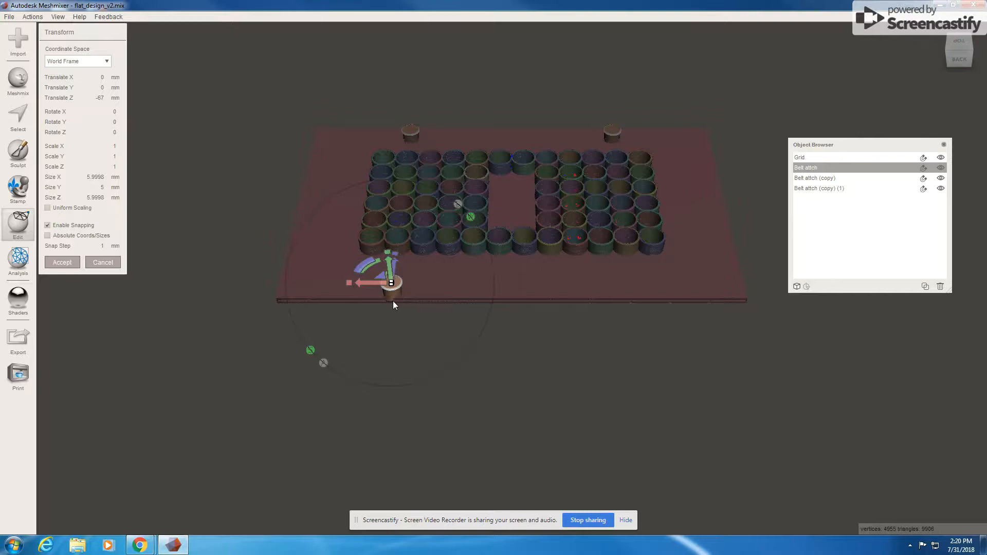
scroll(399, 324, "up", 2)
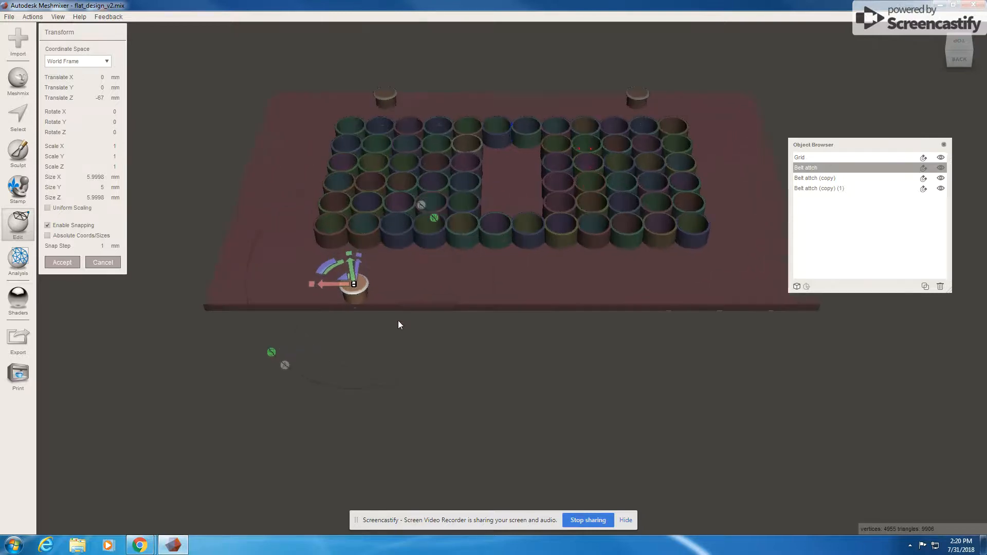
key("c")
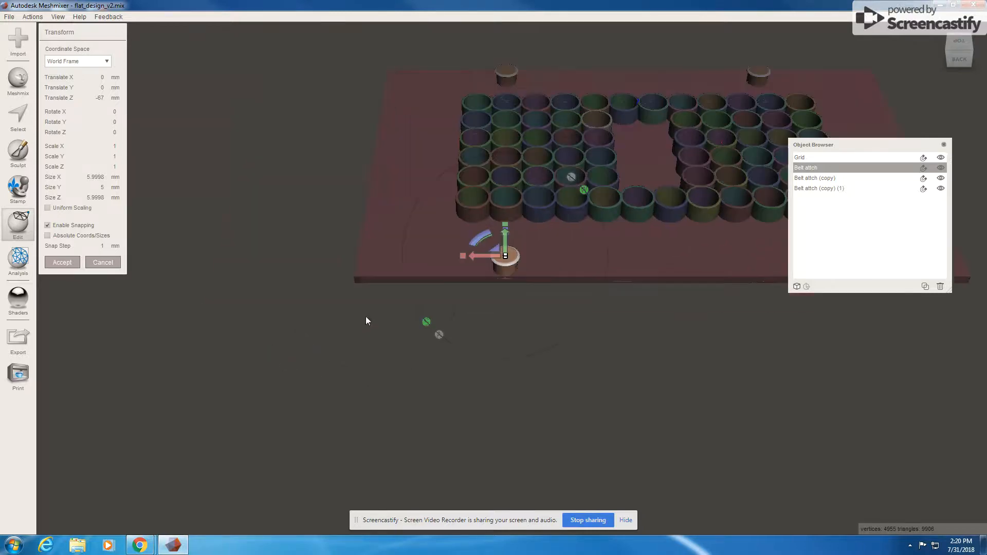
scroll(512, 317, "up", 5)
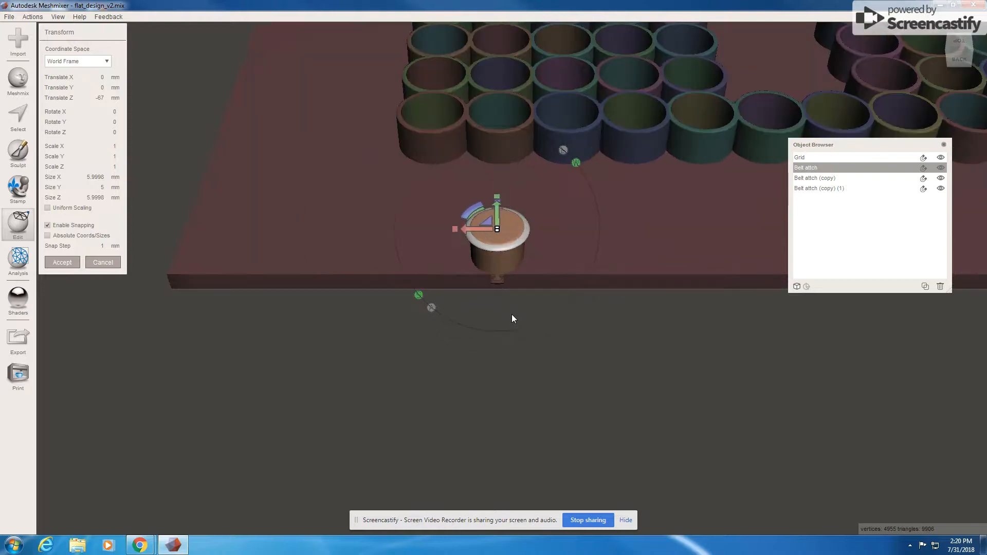
right_click_drag(464, 276, 484, 270)
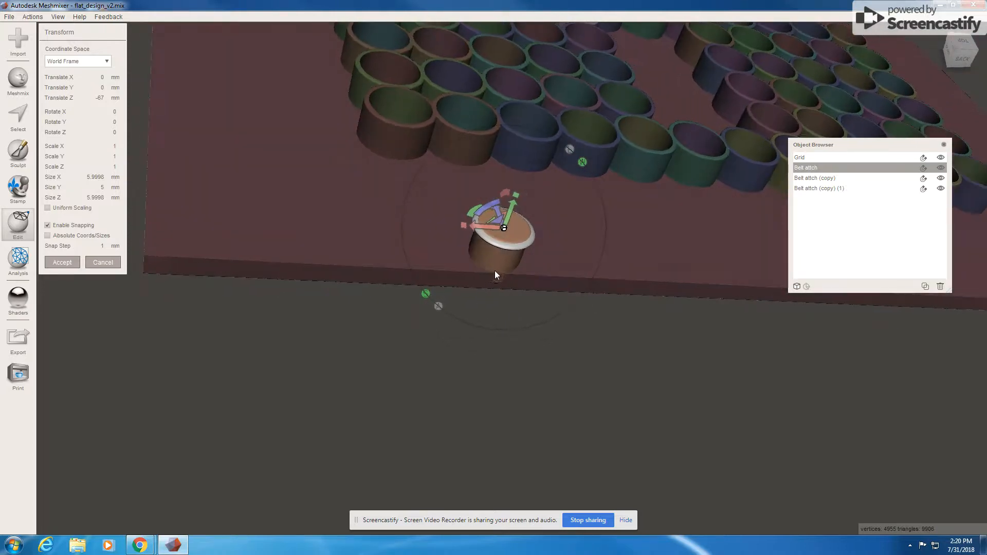
left_click_drag(496, 210, 242, 216)
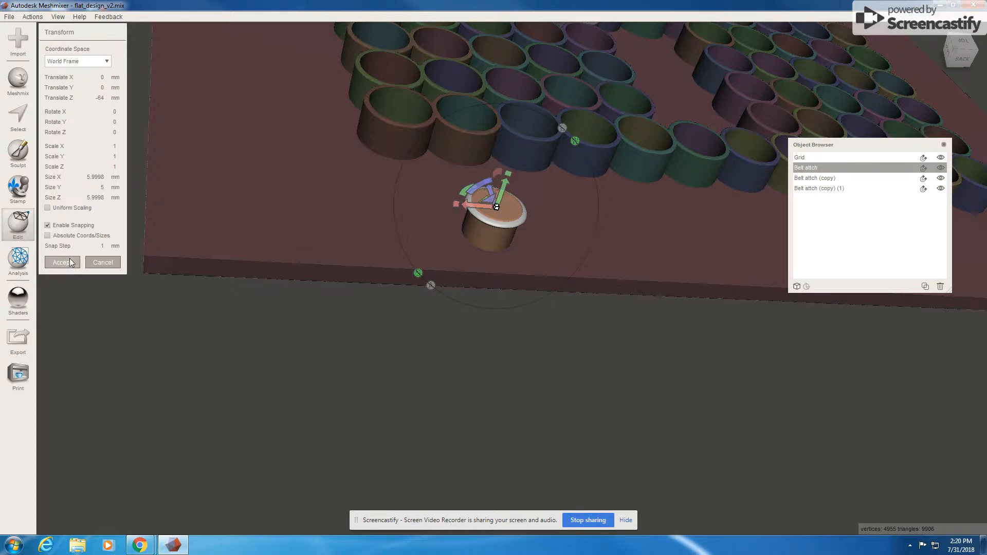
Step: Duplicate the belt attachment once more and shift the selected one -63 mm in X along the plate's long edge, then accept the move
scroll(465, 244, "down", 5)
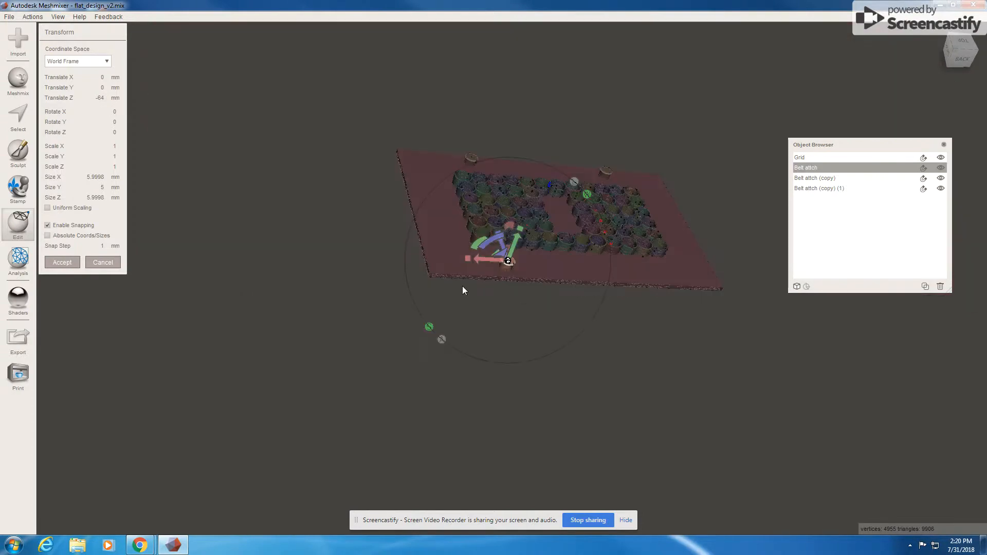
key("shift+d")
left_click(93, 77)
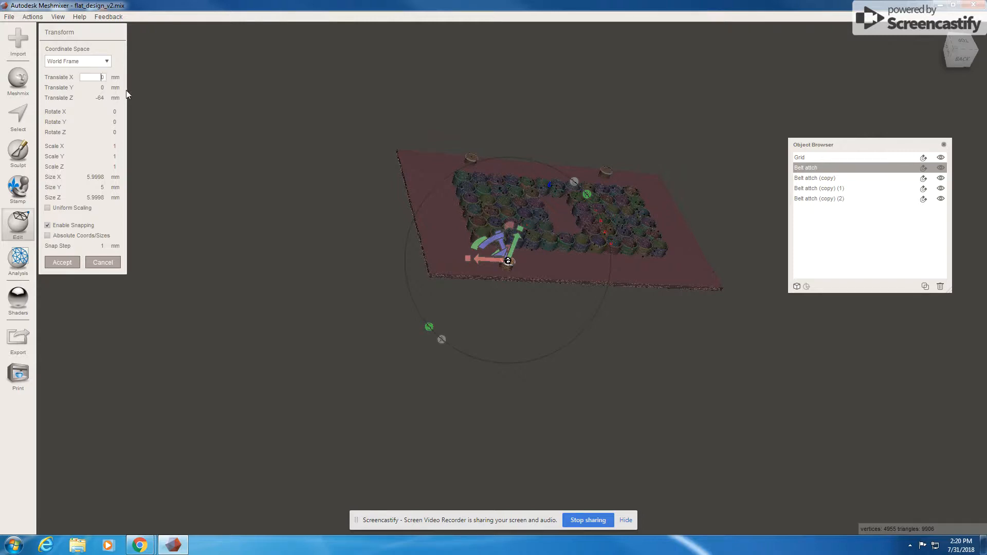
type("-63")
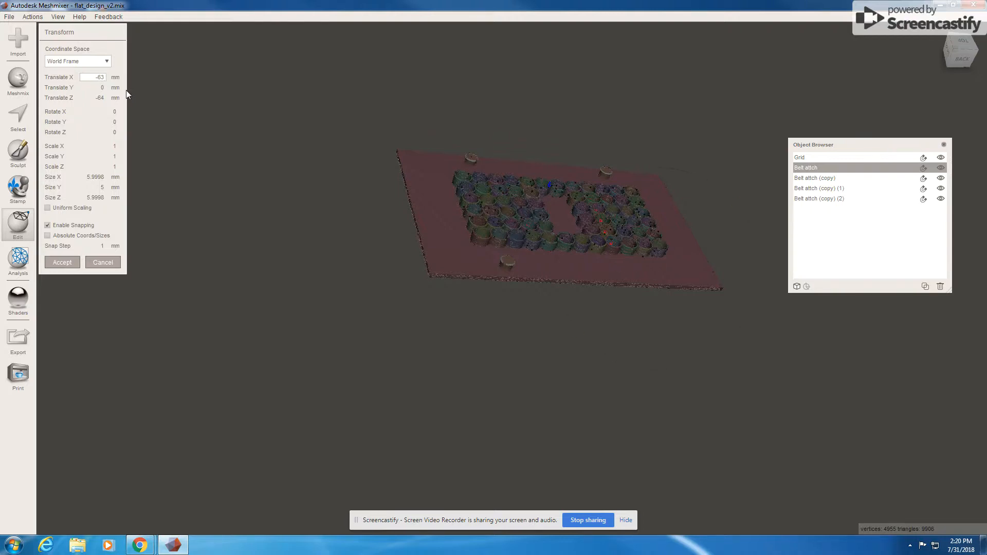
key("Return")
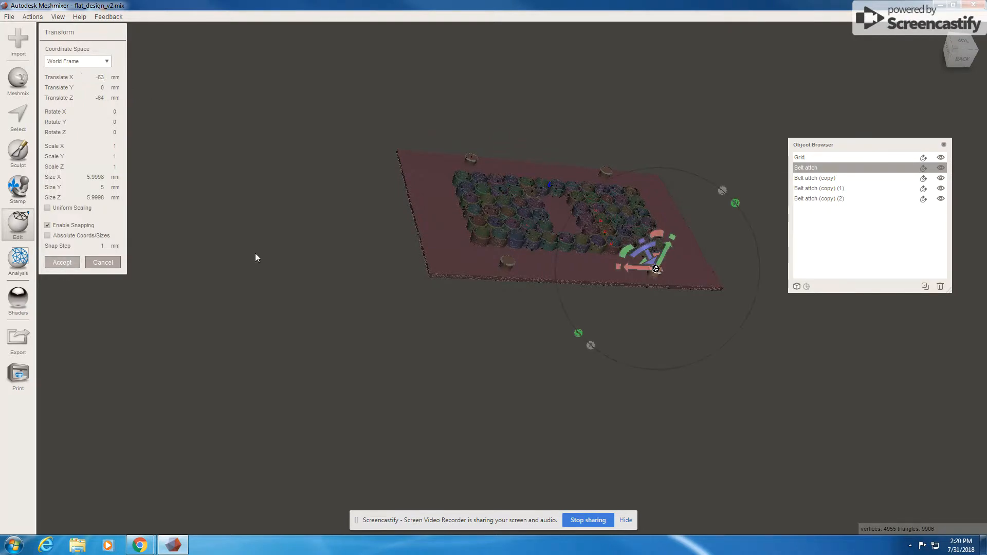
key("Return")
Step: Examine the attachments' layout on the plate, then the unselected attachment's seating near the plate's edge in the left side view
right_click_drag(582, 265, 709, 280)
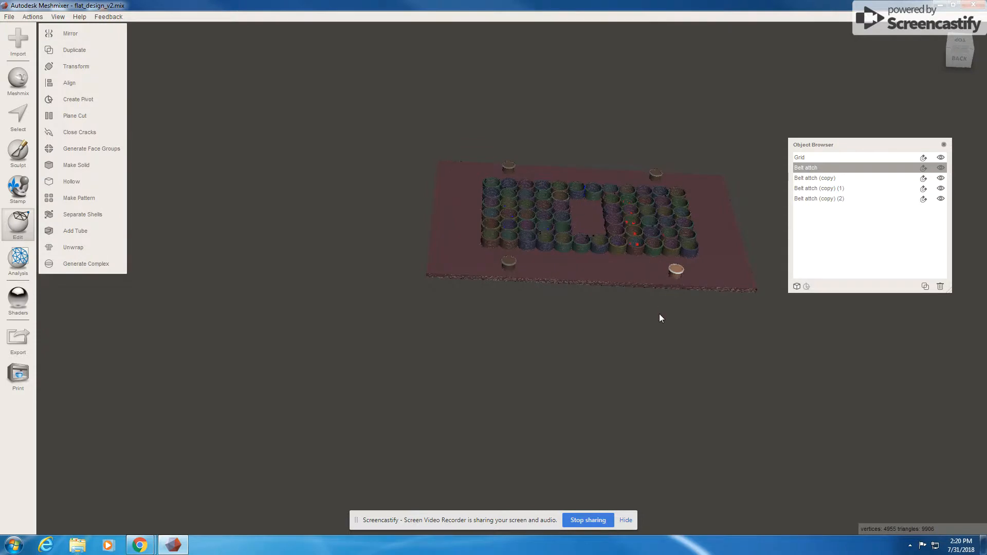
scroll(659, 316, "up", 3)
right_click_drag(689, 256, 582, 219)
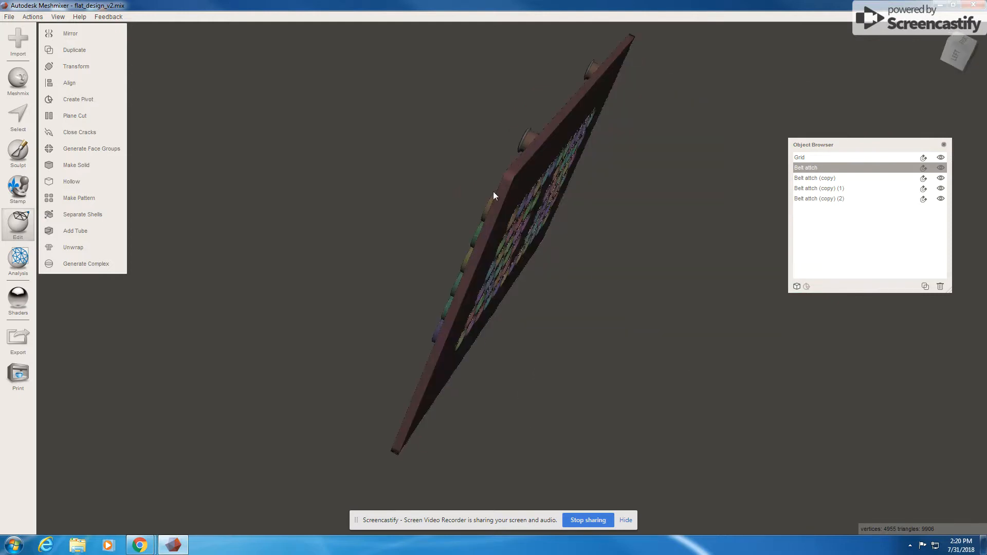
right_click_drag(500, 186, 508, 212)
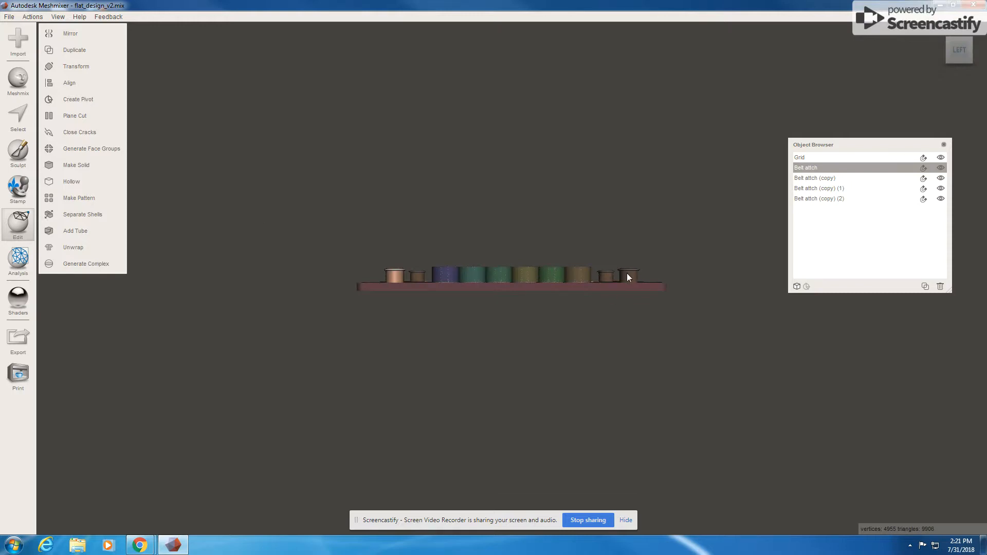
middle_click_drag(628, 273, 527, 293)
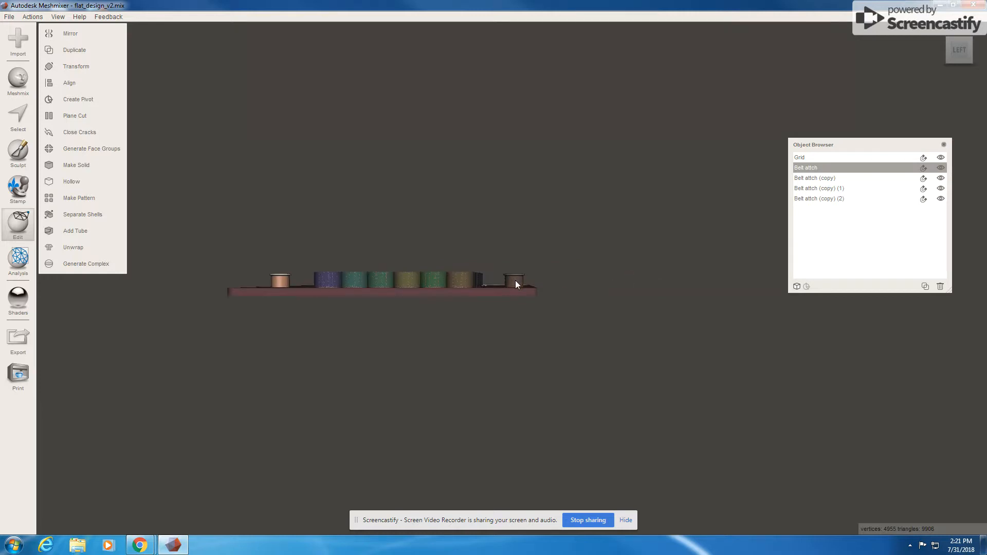
scroll(517, 311, "up", 5)
scroll(521, 365, "up", 5)
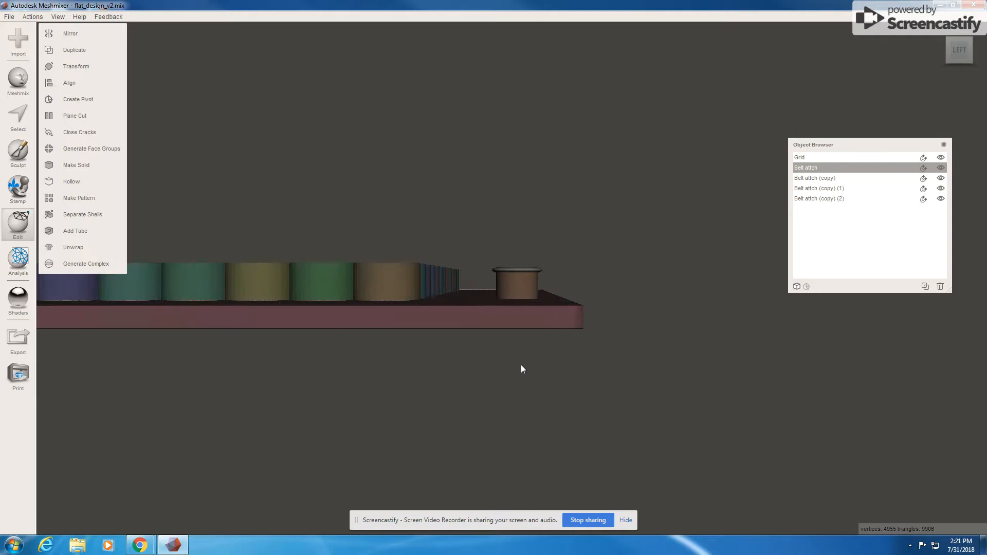
scroll(521, 365, "down", 10)
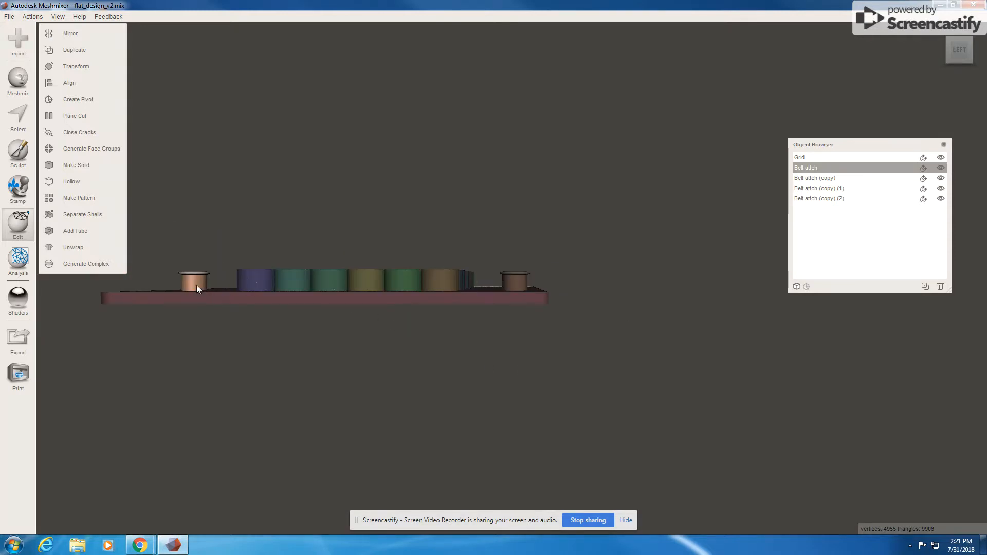
Step: Inspect the selected attachment's base up close where it meets the plate surface
middle_click_drag(197, 285, 507, 279)
scroll(512, 366, "up", 10)
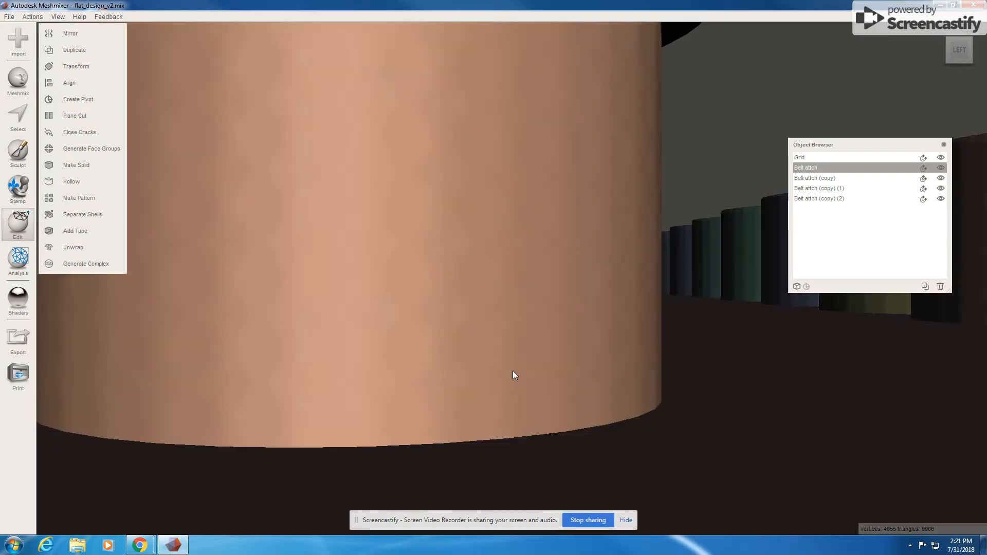
scroll(517, 393, "down", 2)
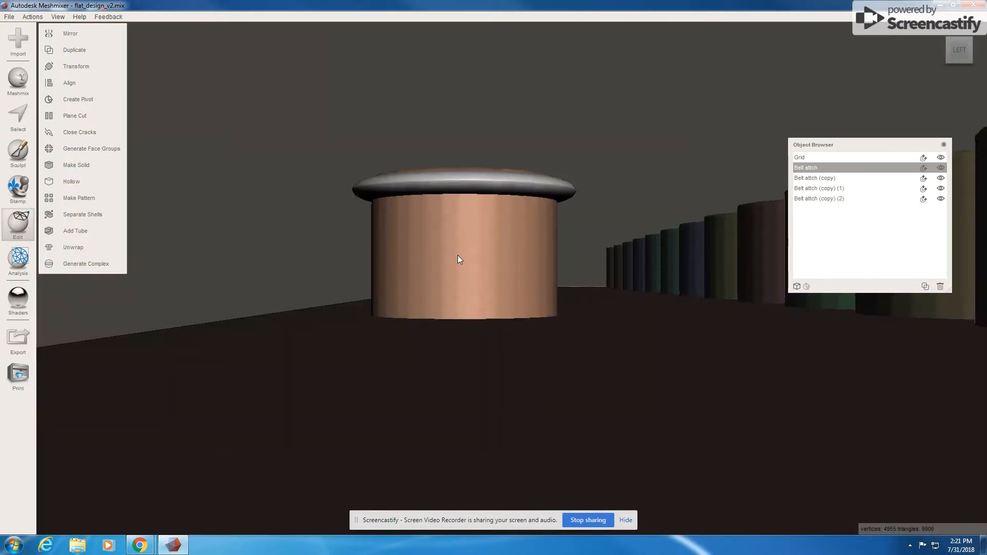
middle_click_drag(458, 255, 507, 278)
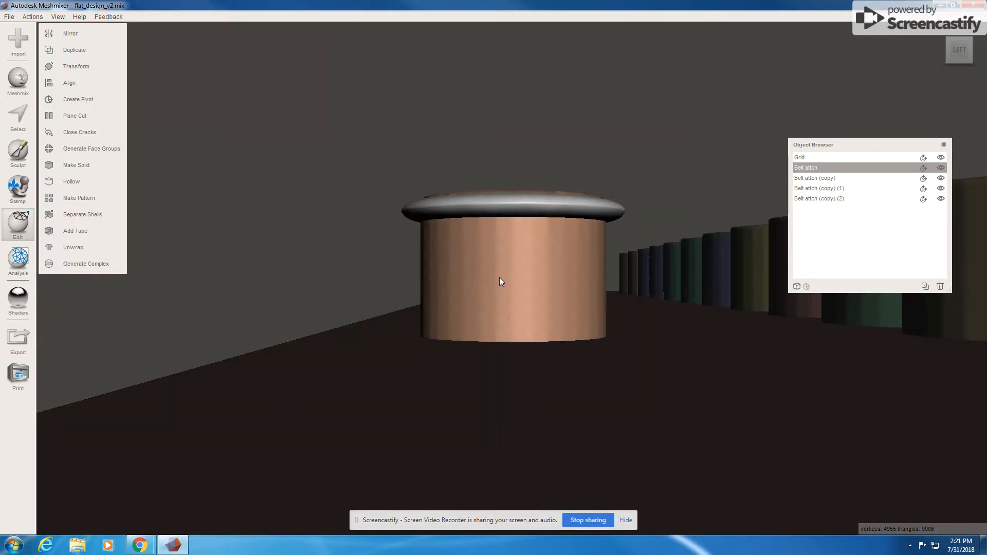
scroll(500, 278, "down", 5)
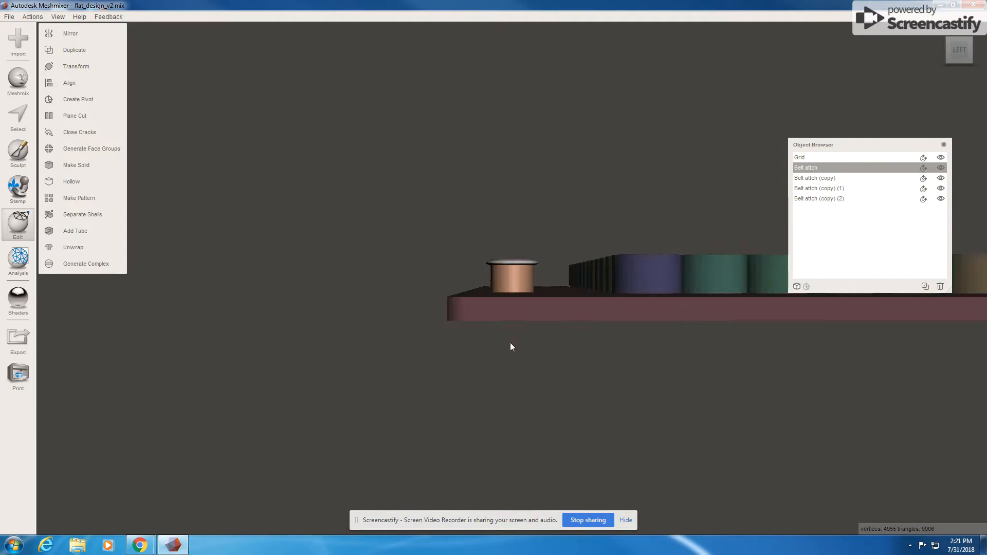
scroll(510, 343, "down", 1)
right_click_drag(525, 316, 525, 316)
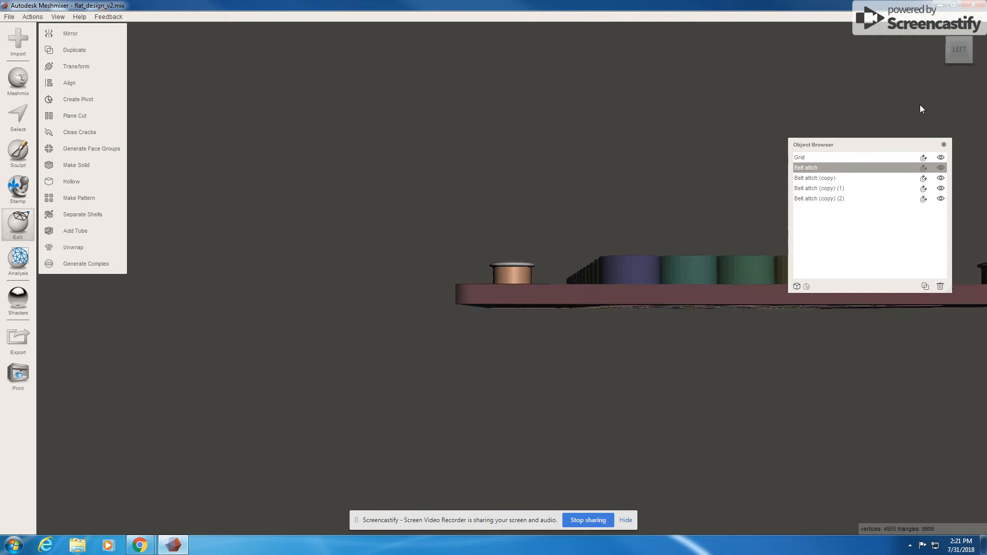
Step: Realign to the exact left view and check the selected attachment's contact with the plate, centring and enlarging it
left_click(959, 51)
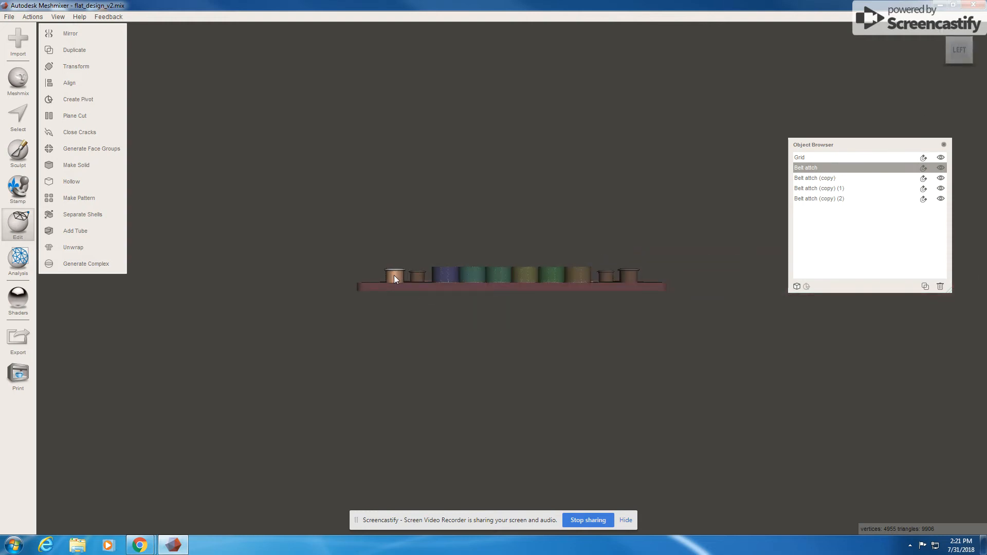
key("c")
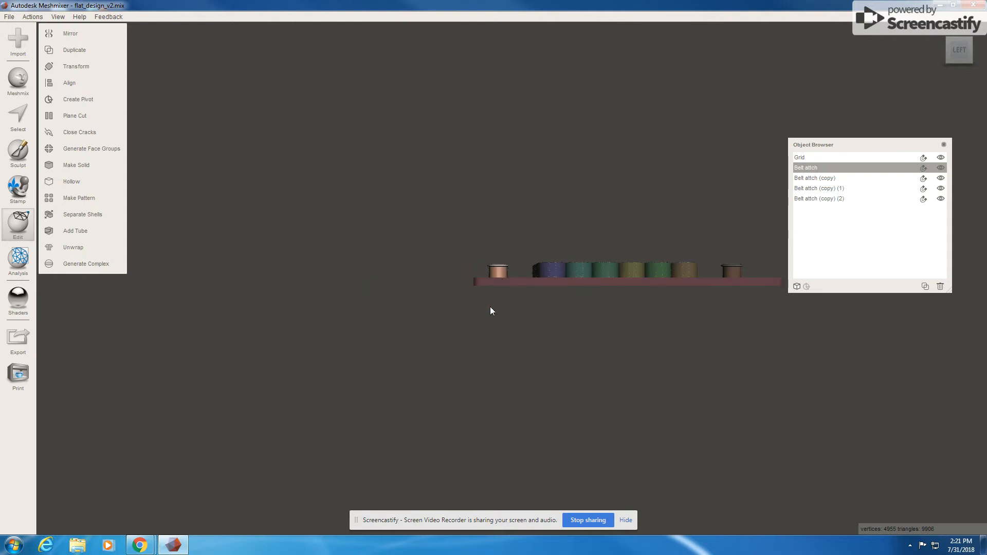
scroll(514, 312, "up", 1)
scroll(508, 317, "up", 1)
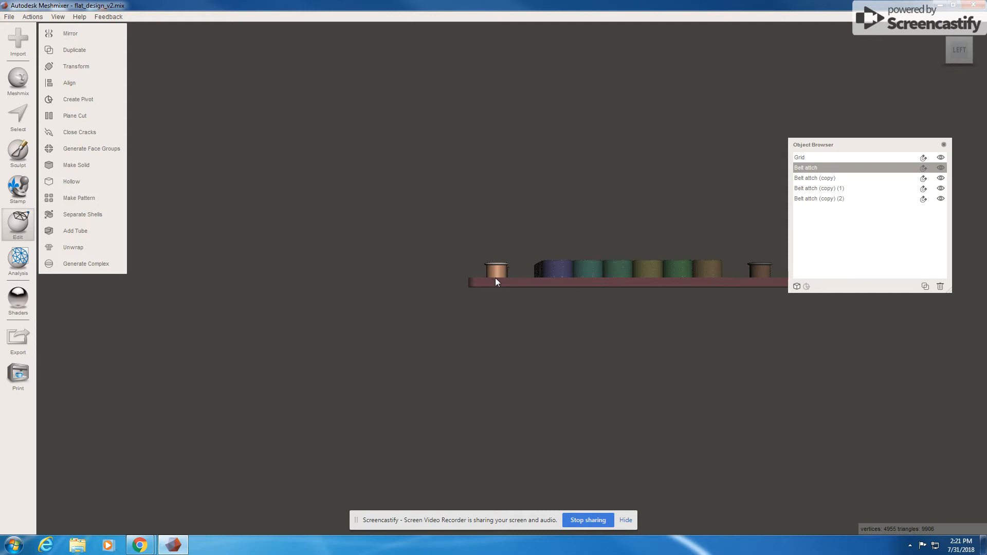
middle_click_drag(497, 282, 511, 288)
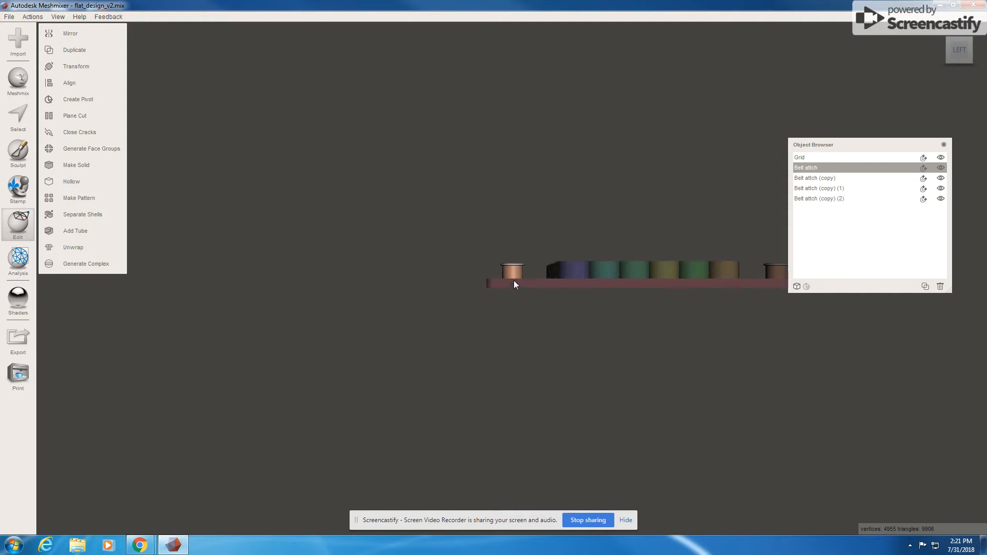
scroll(520, 334, "up", 2)
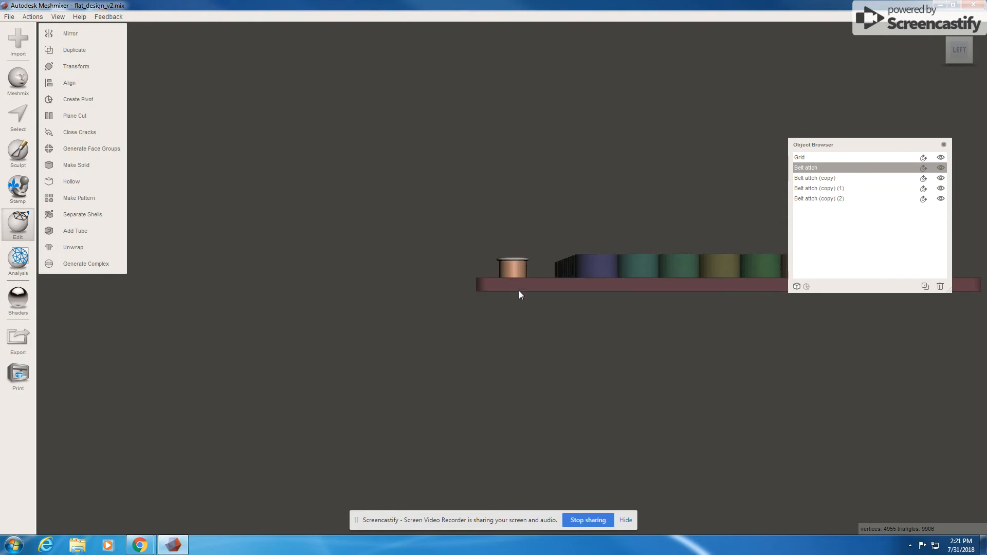
scroll(522, 334, "up", 1)
scroll(525, 352, "up", 1)
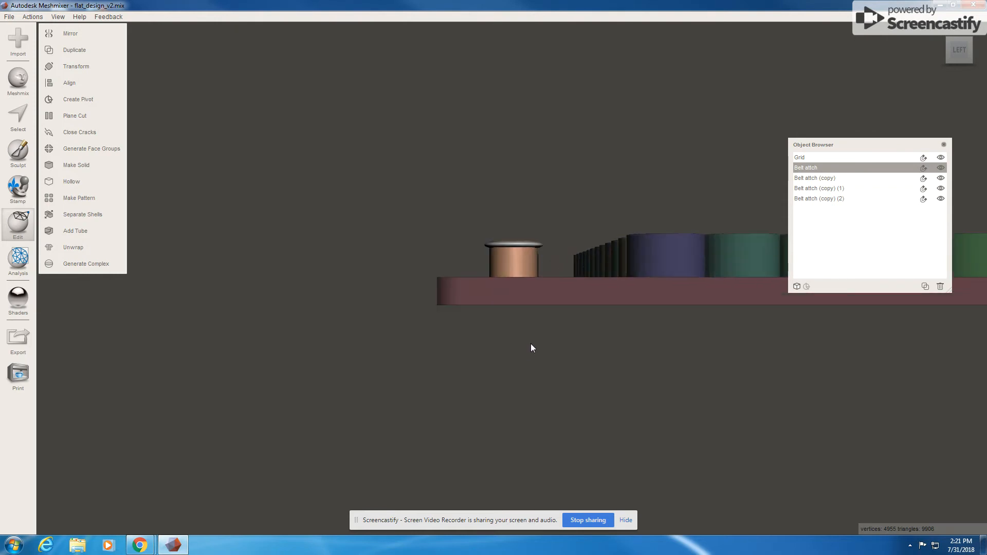
scroll(530, 345, "up", 1)
scroll(531, 344, "up", 1)
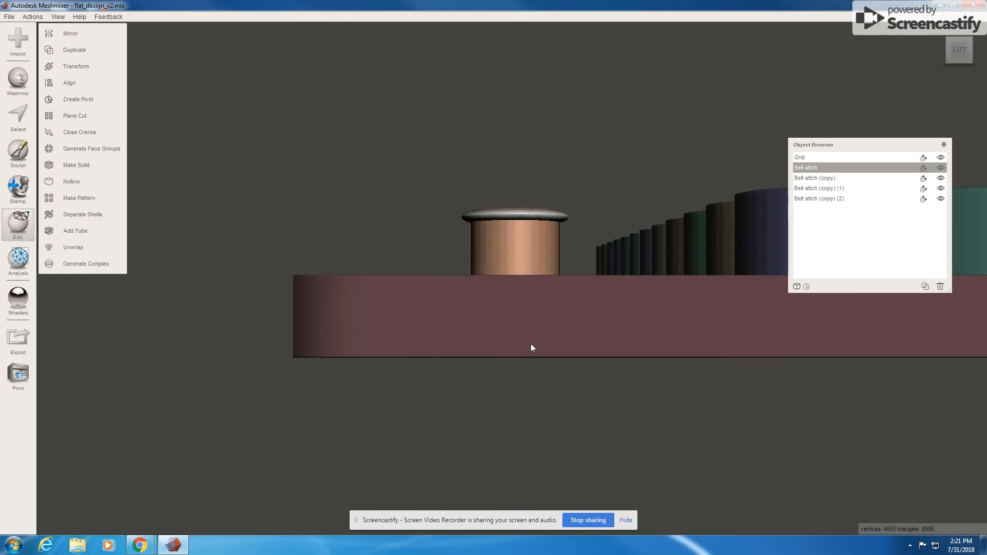
mouse_move(525, 283)
right_mouse_down()
mouse_move(533, 304)
mouse_move(525, 289)
right_mouse_up()
scroll(566, 263, "down", 5)
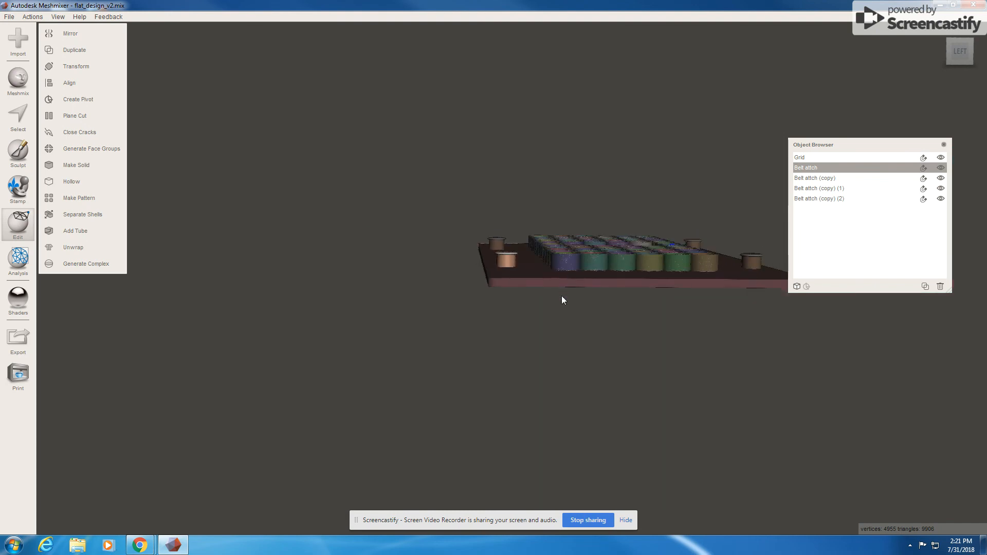